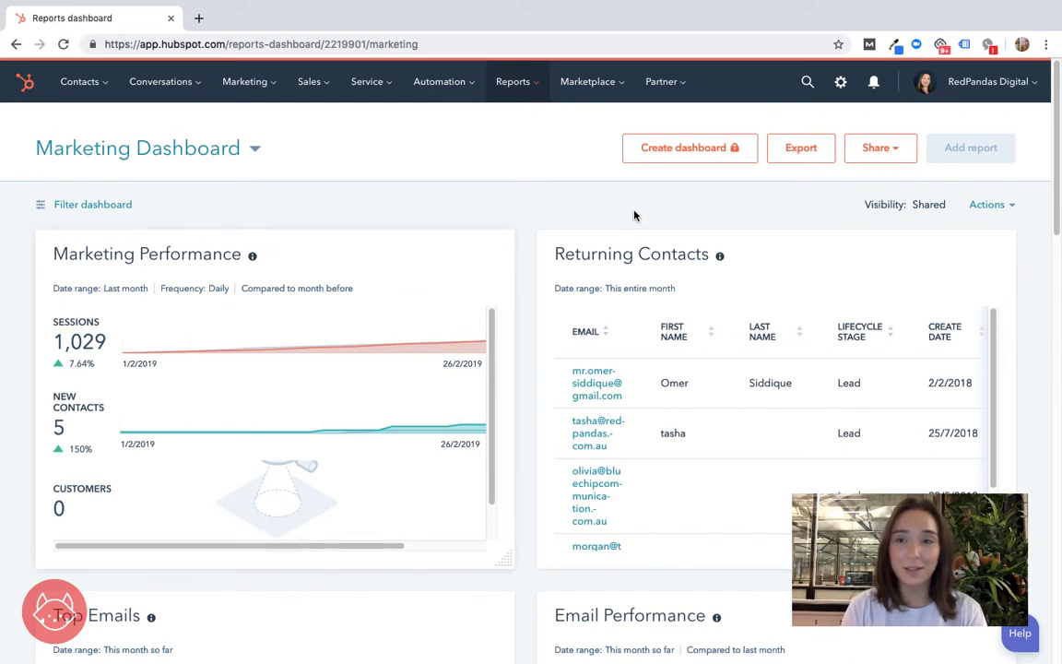
Open the account settings and go to the Properties page listing contact properties by group
click(840, 84)
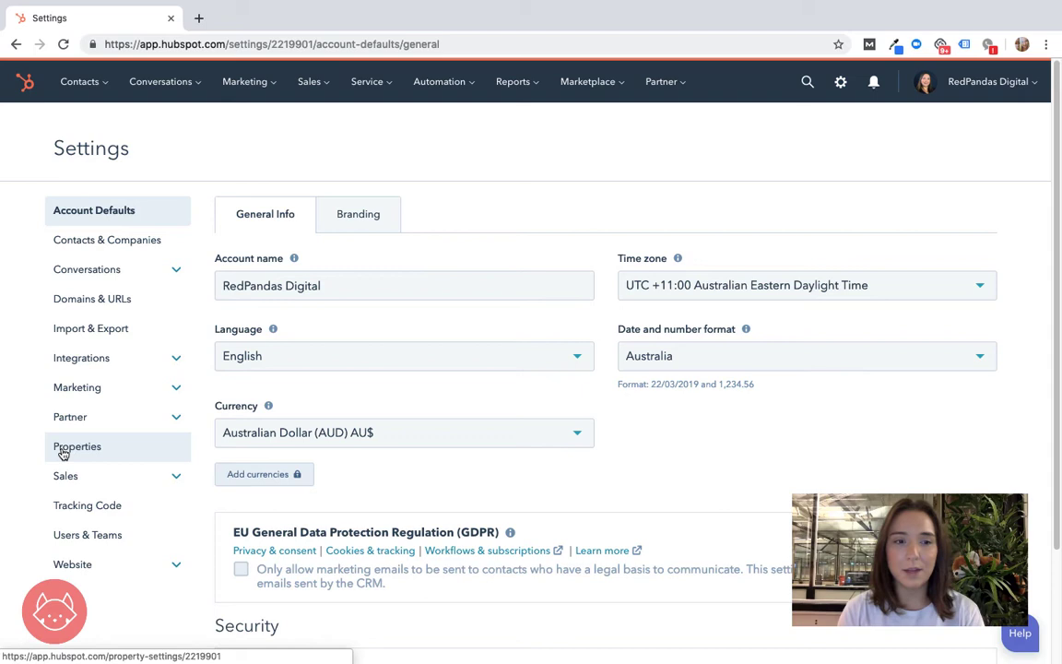
click(82, 448)
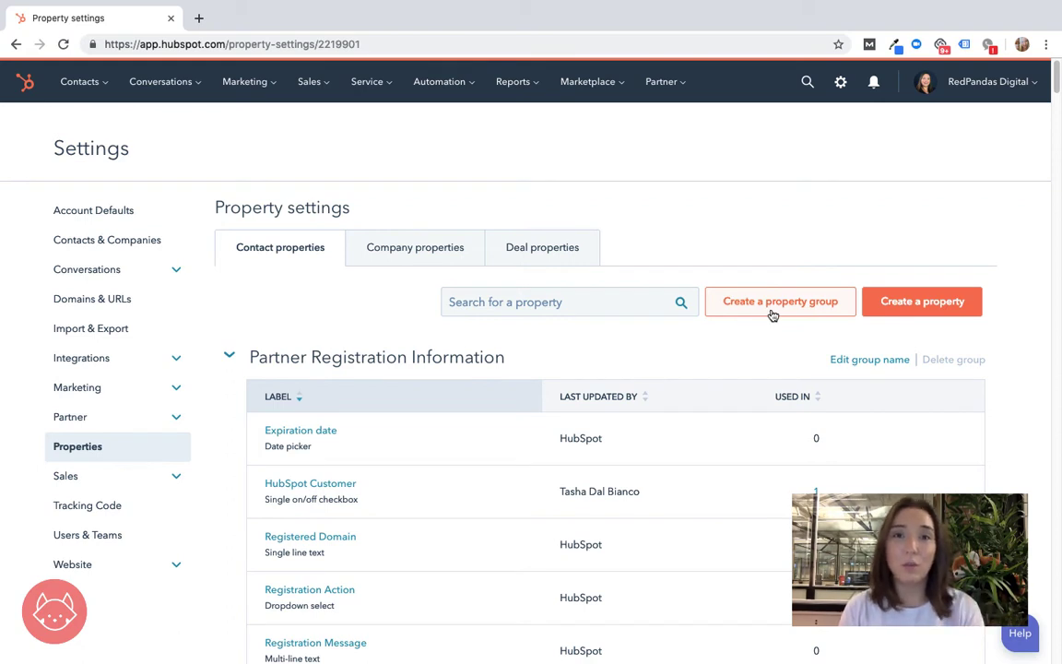
Create a new contact property labelled 'Test Property' and browse the property group list
click(936, 310)
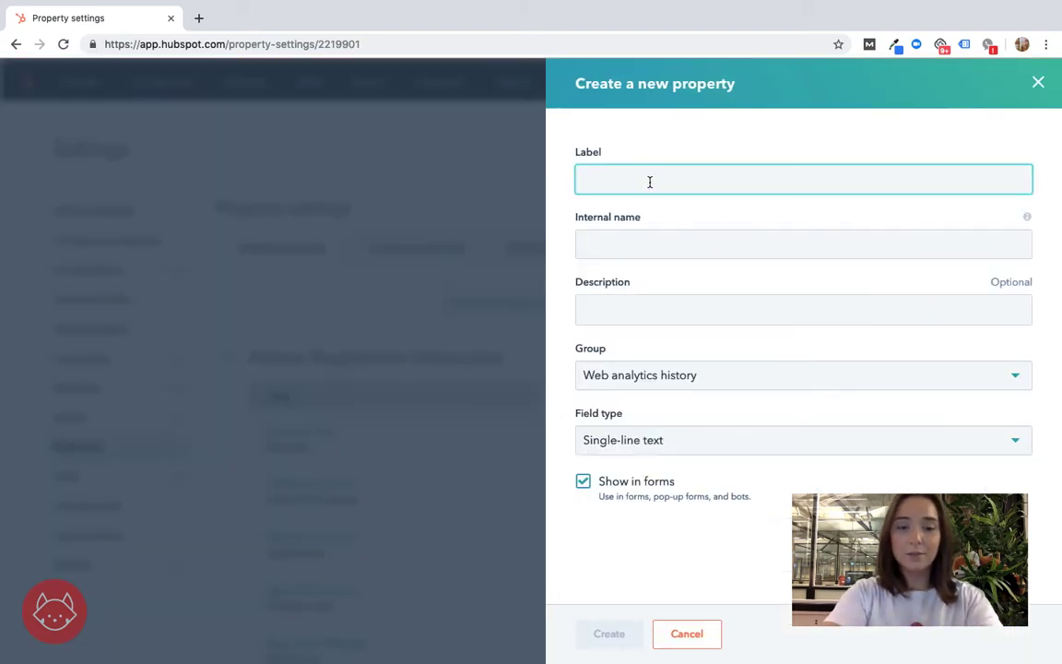
text(T)
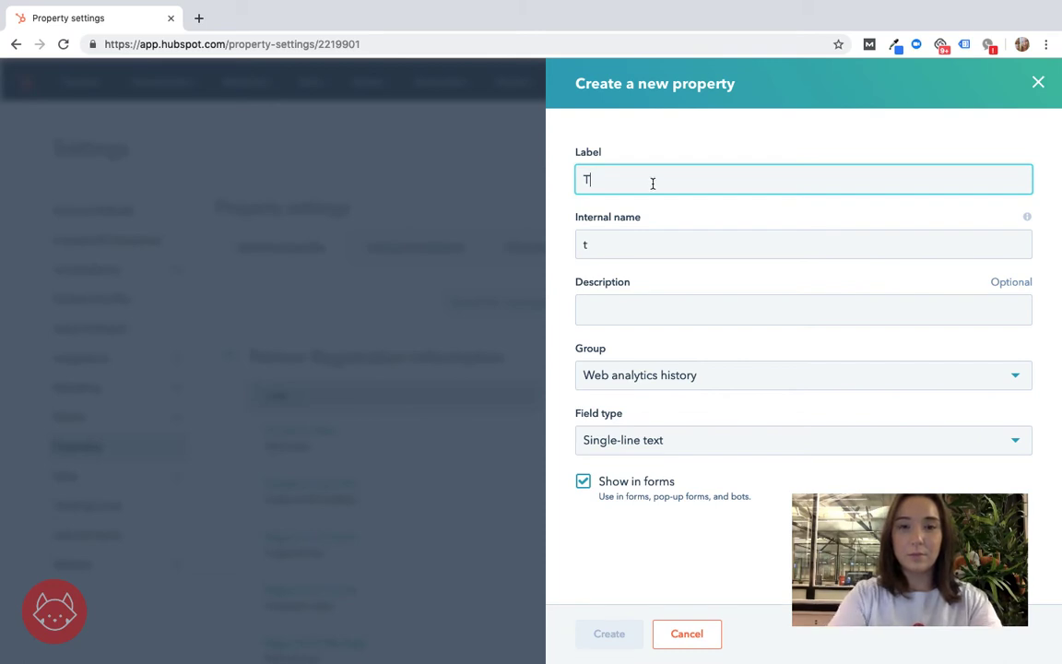
text(est Property)
click(600, 307)
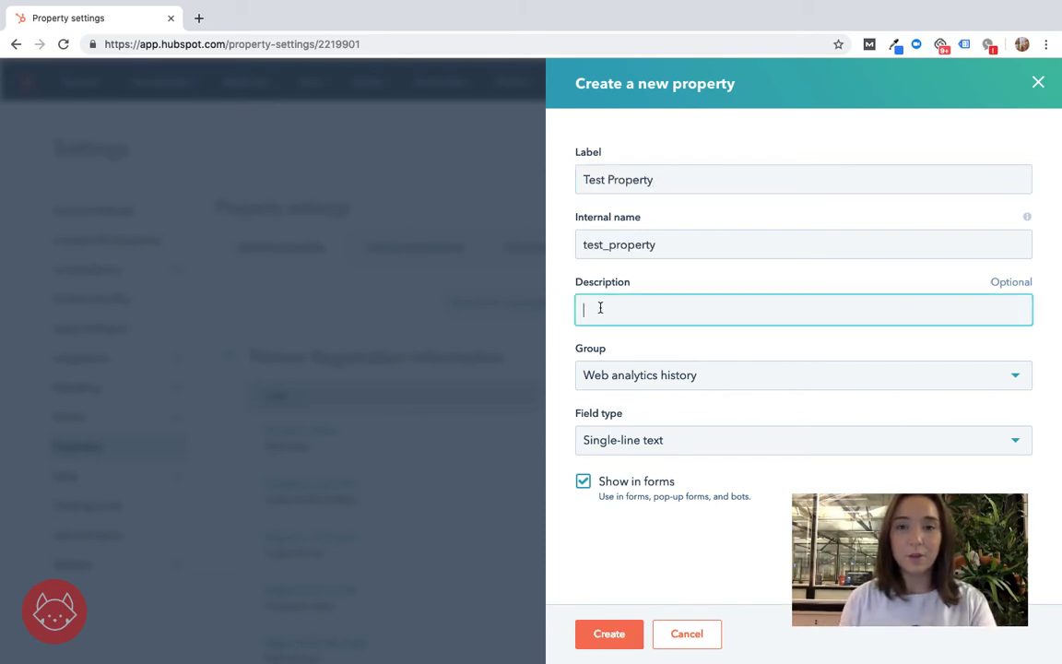
click(676, 374)
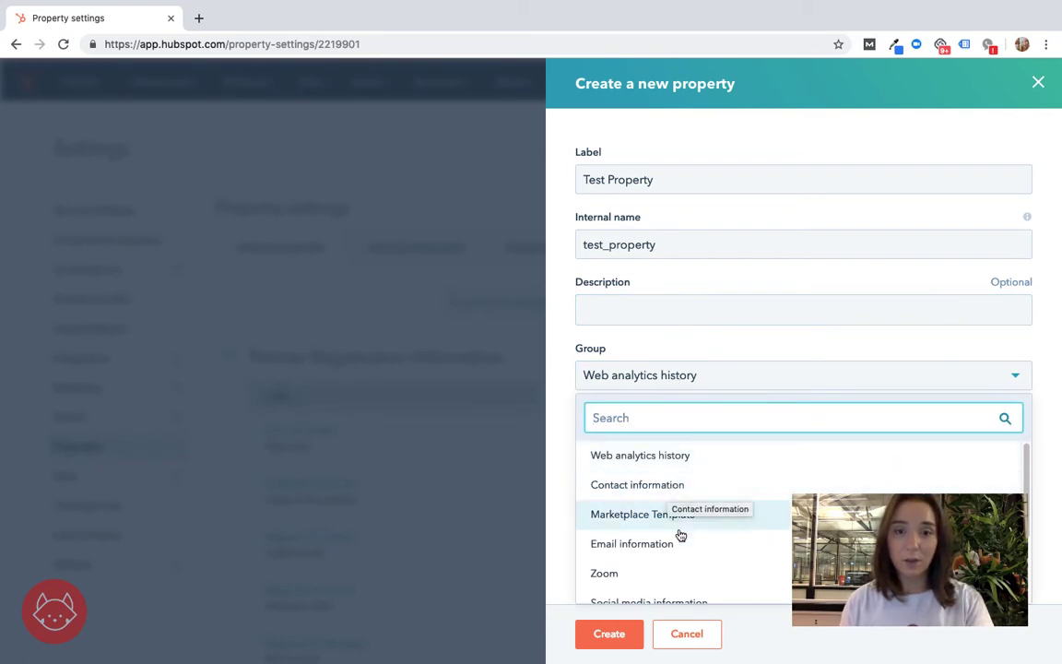
scroll(680, 540, down, 1)
scroll(682, 538, down, 2)
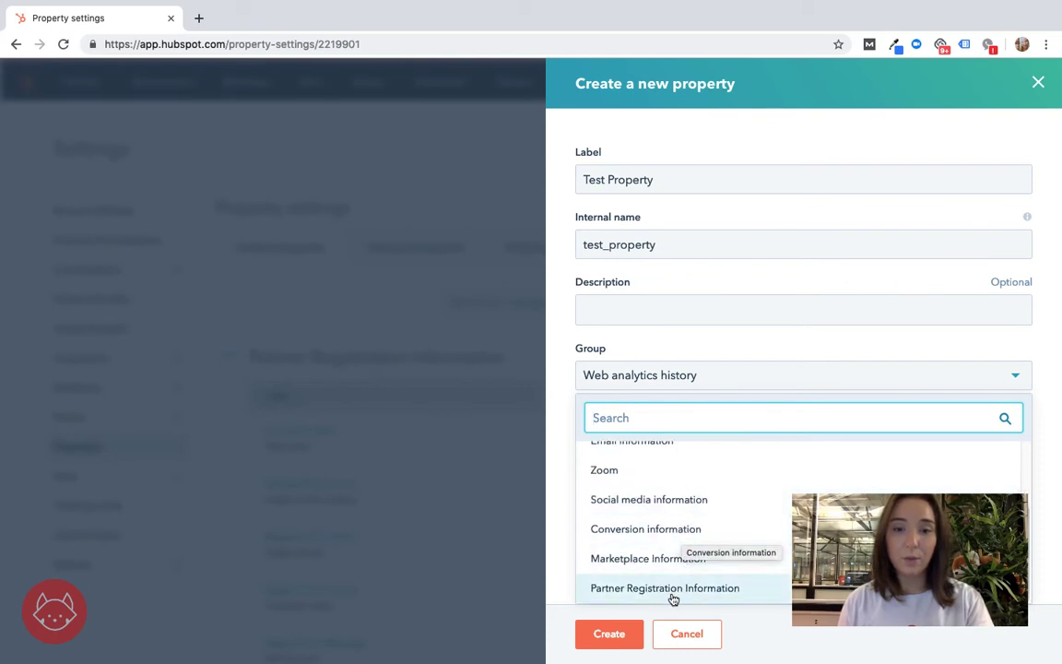
scroll(639, 516, up, 1)
scroll(639, 516, up, 2)
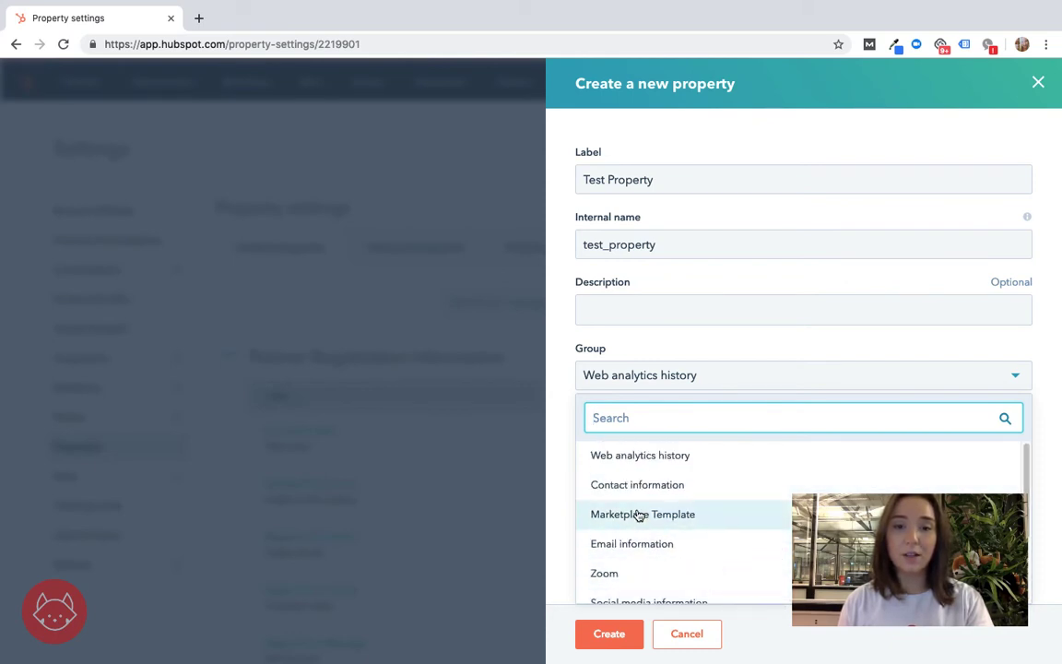
Assign Test Property to the Contact information group with Single checkbox field type, then create it
click(639, 486)
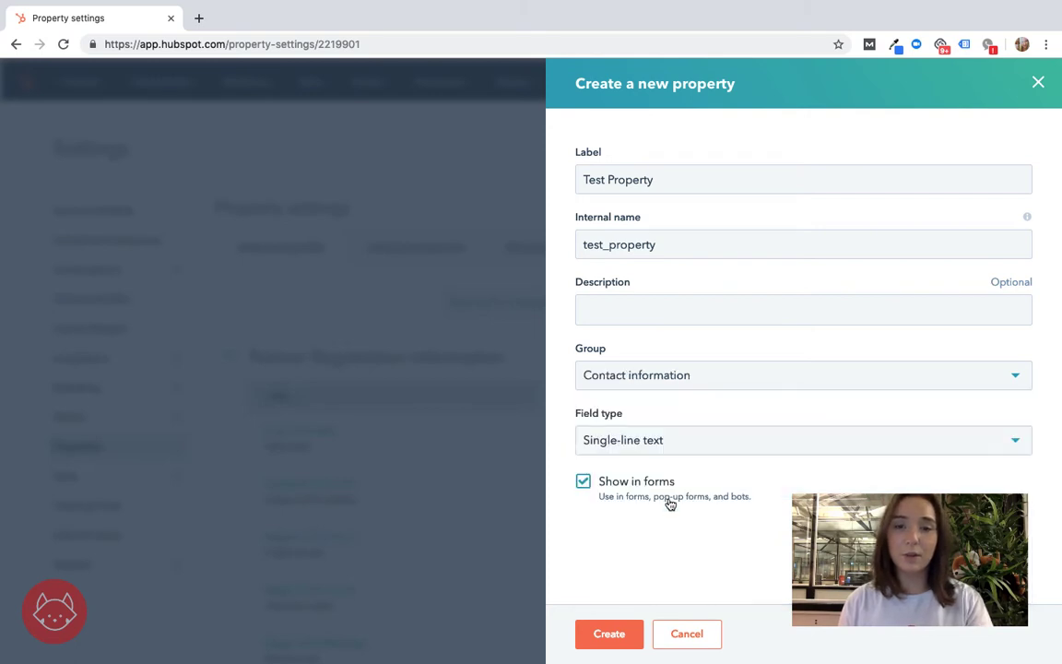
click(611, 444)
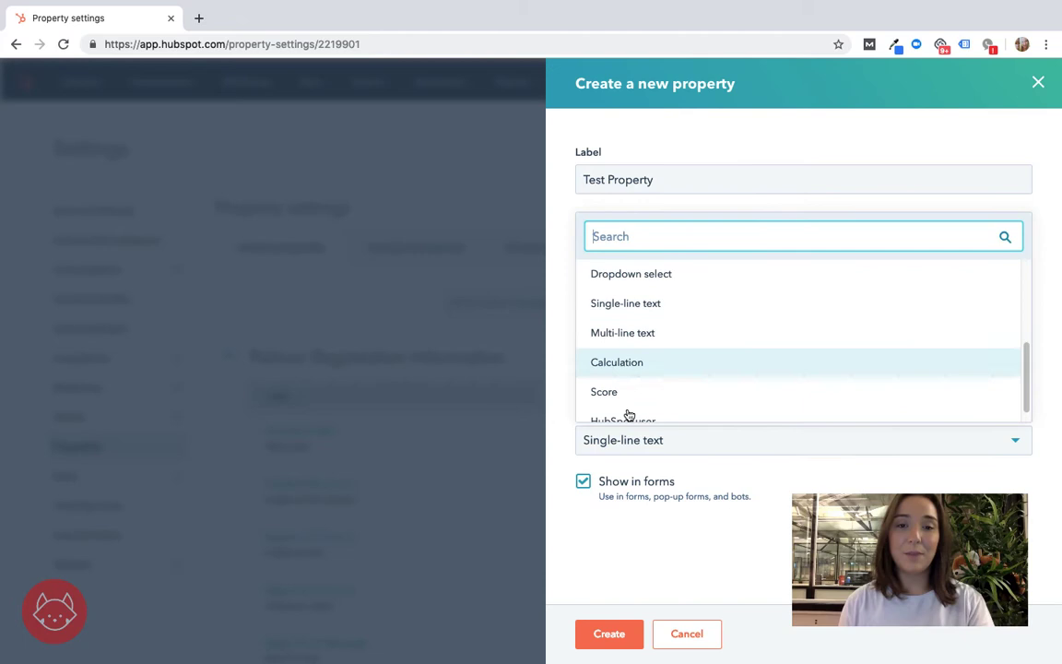
scroll(641, 358, up, 2)
scroll(640, 359, up, 2)
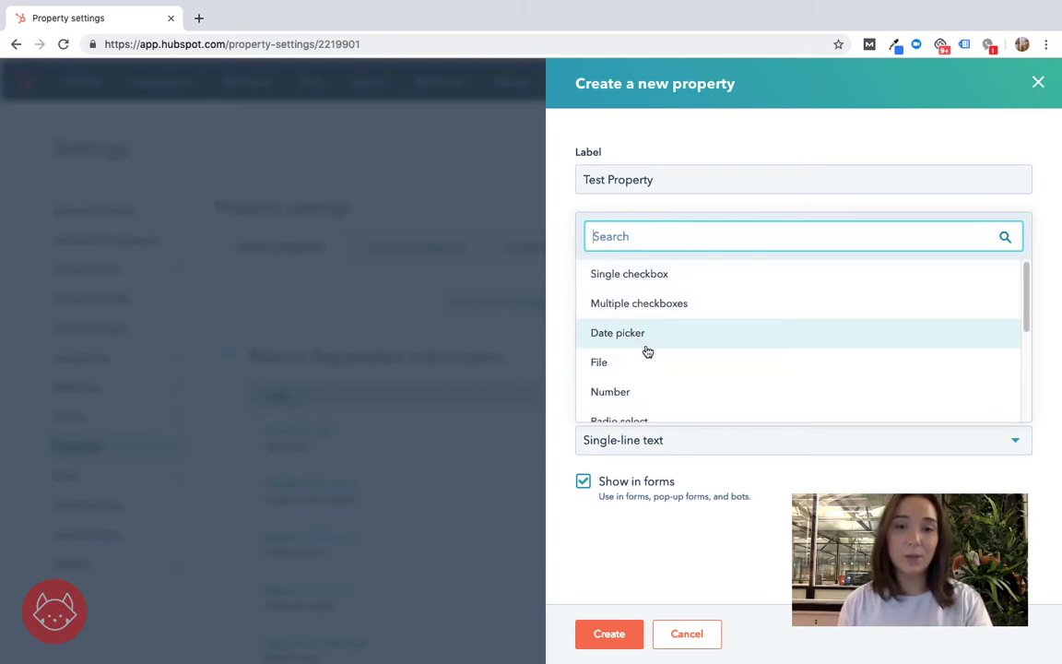
scroll(645, 346, down, 1)
scroll(645, 345, down, 1)
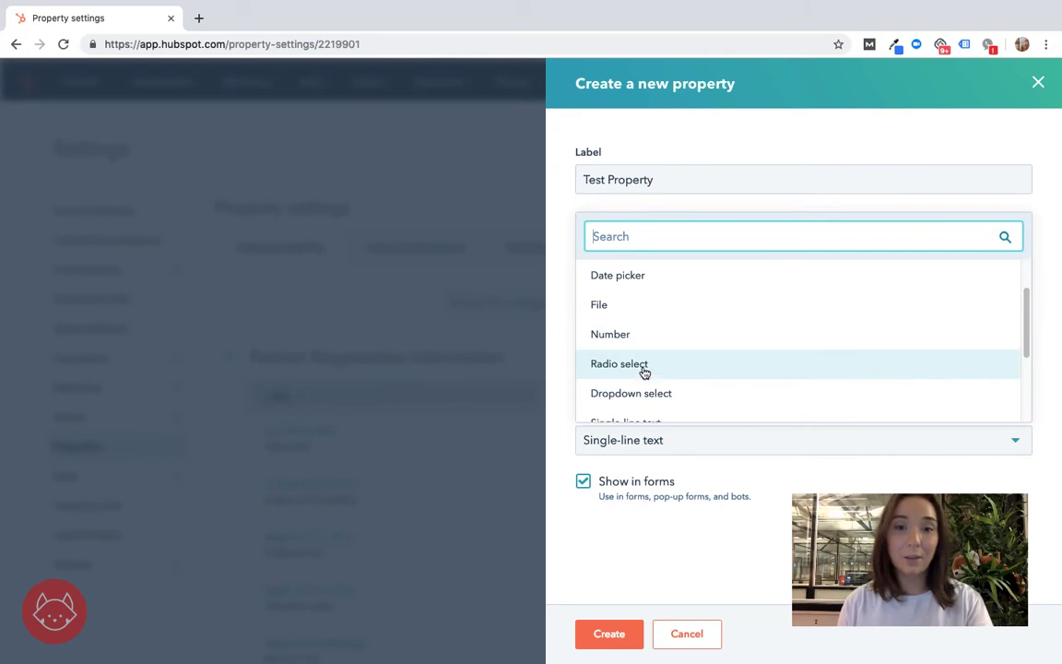
scroll(643, 369, down, 2)
scroll(659, 382, down, 2)
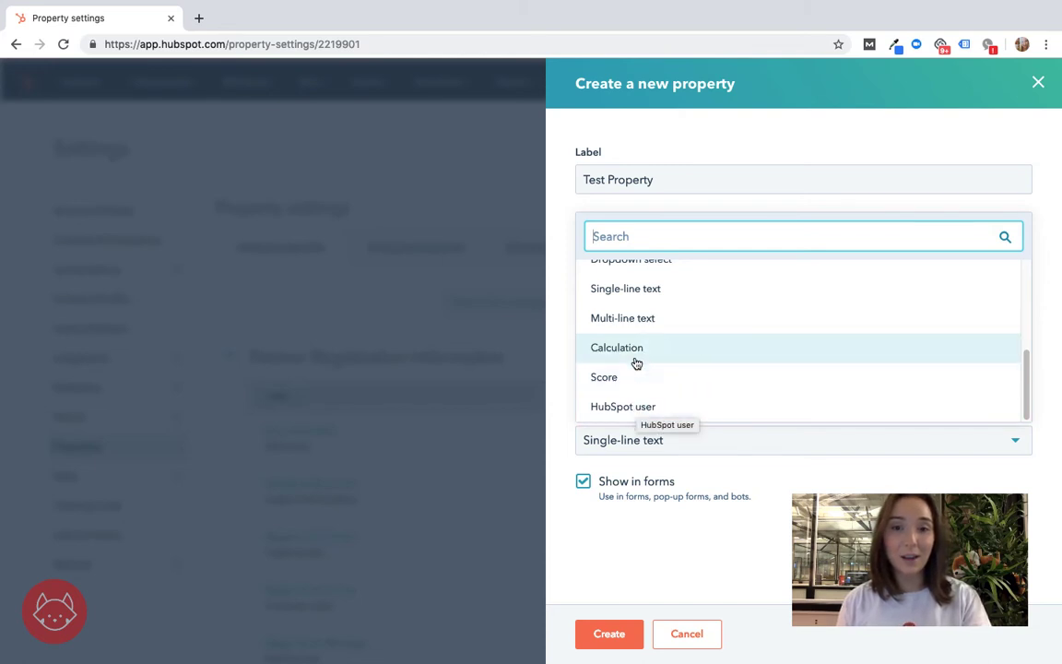
scroll(640, 341, up, 5)
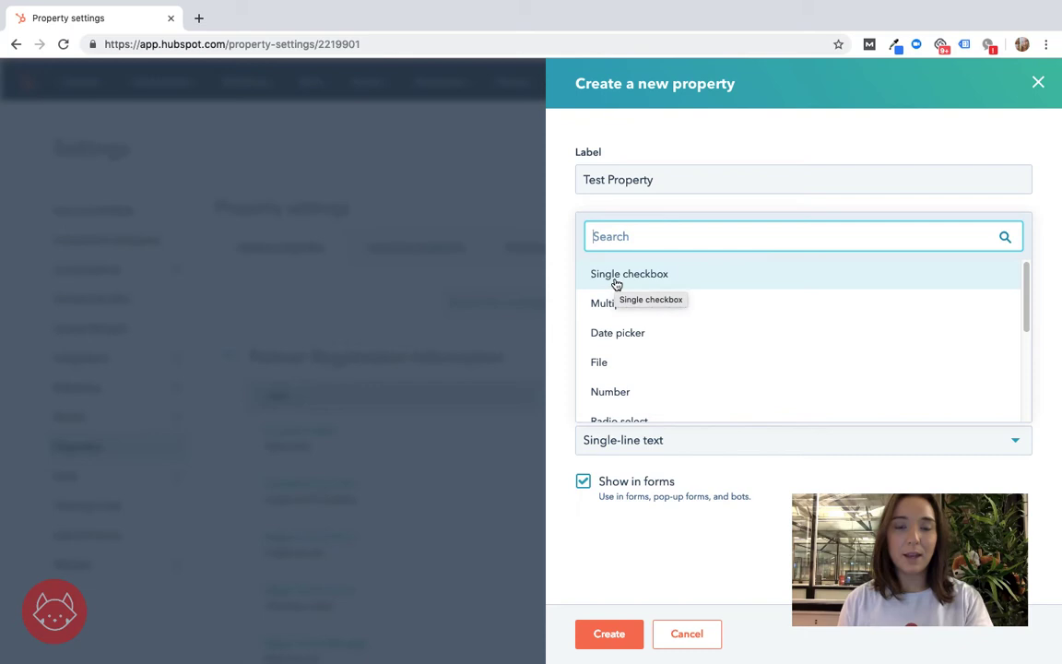
click(615, 284)
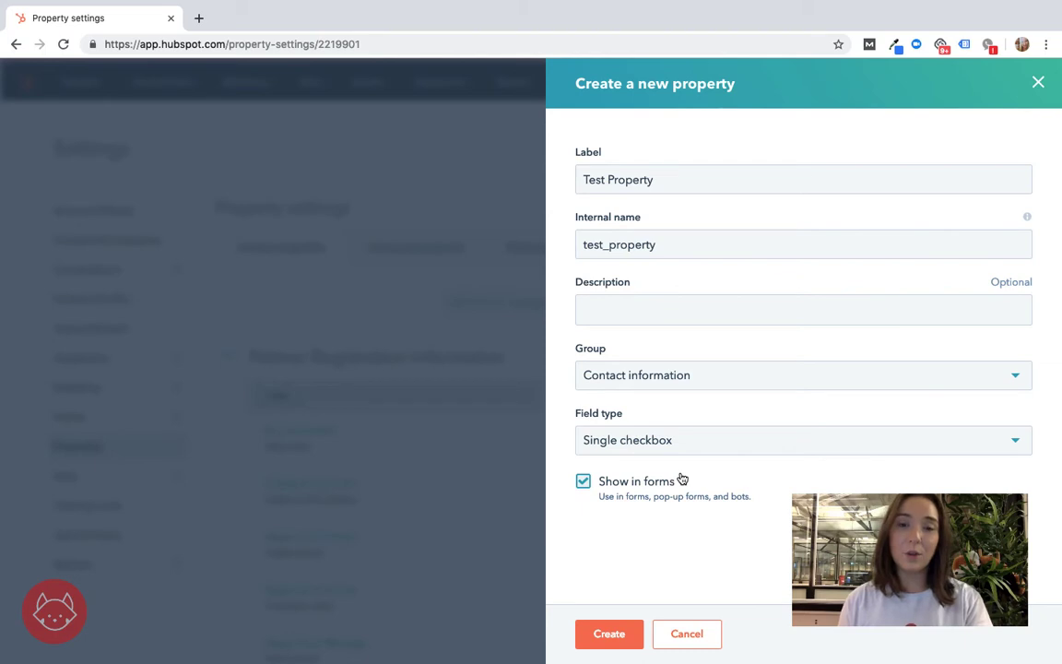
click(609, 634)
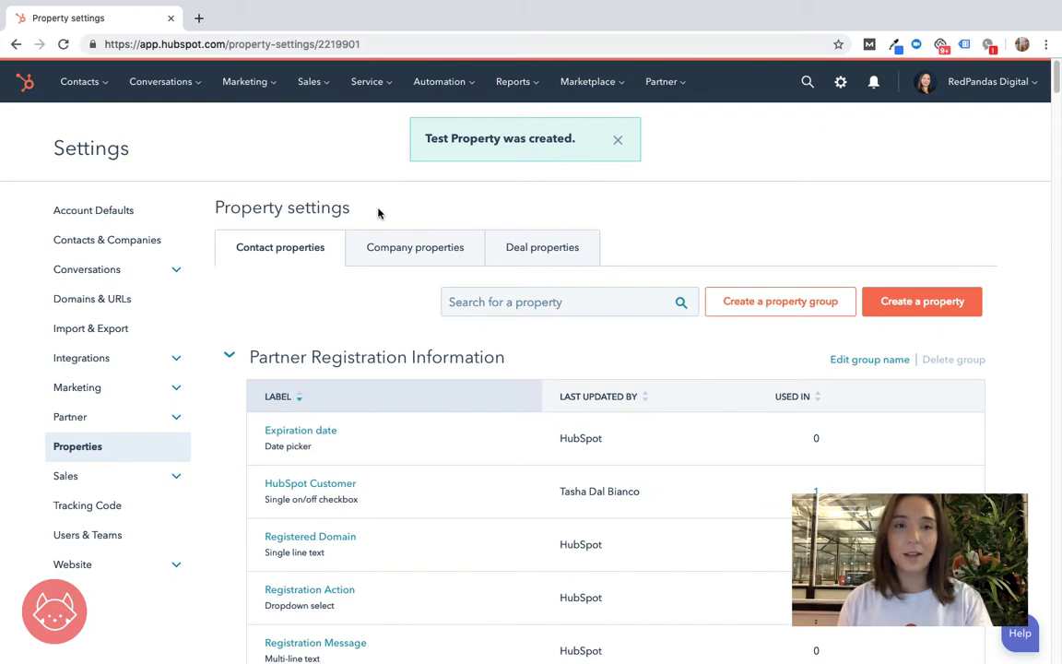
Search for the contact by name, open their record, and bring up its Actions menu
click(808, 82)
text(tah)
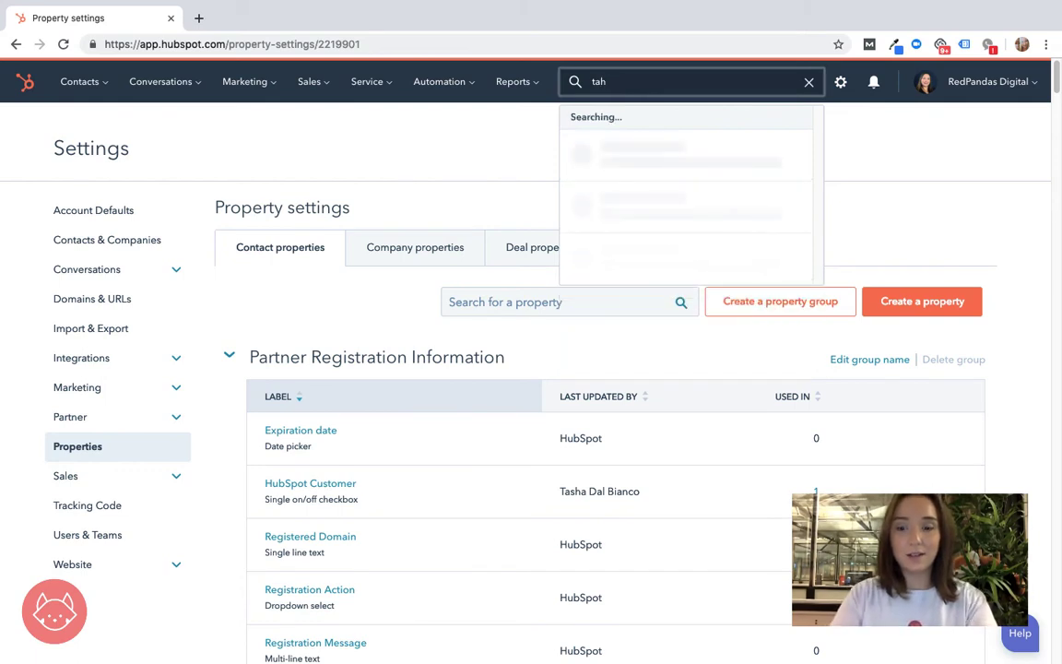
key(BackSpace)
text(sh)
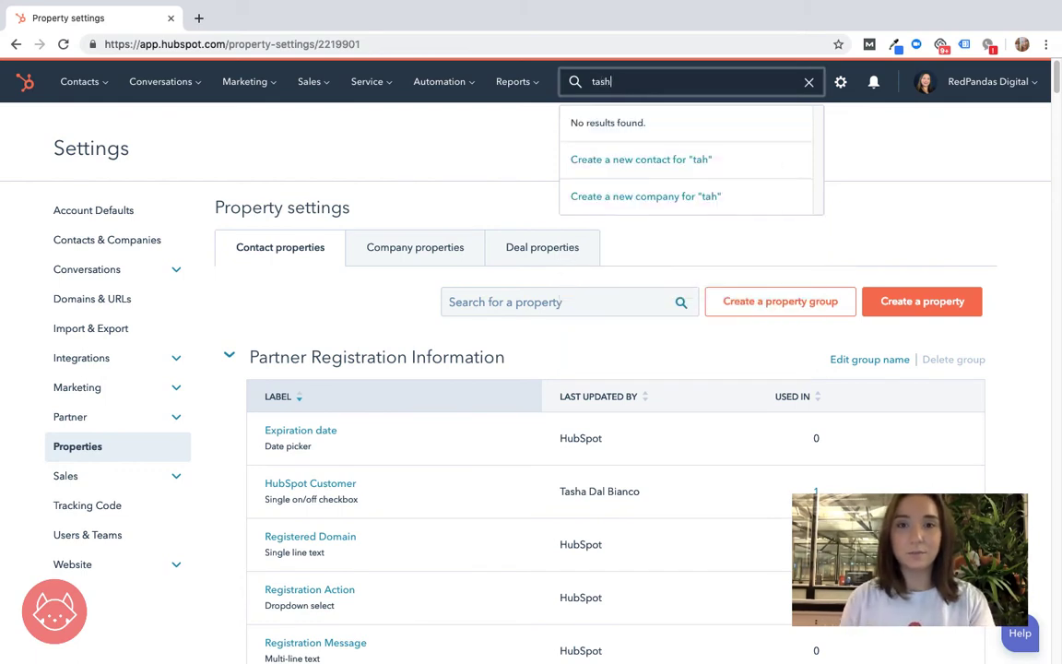
click(680, 147)
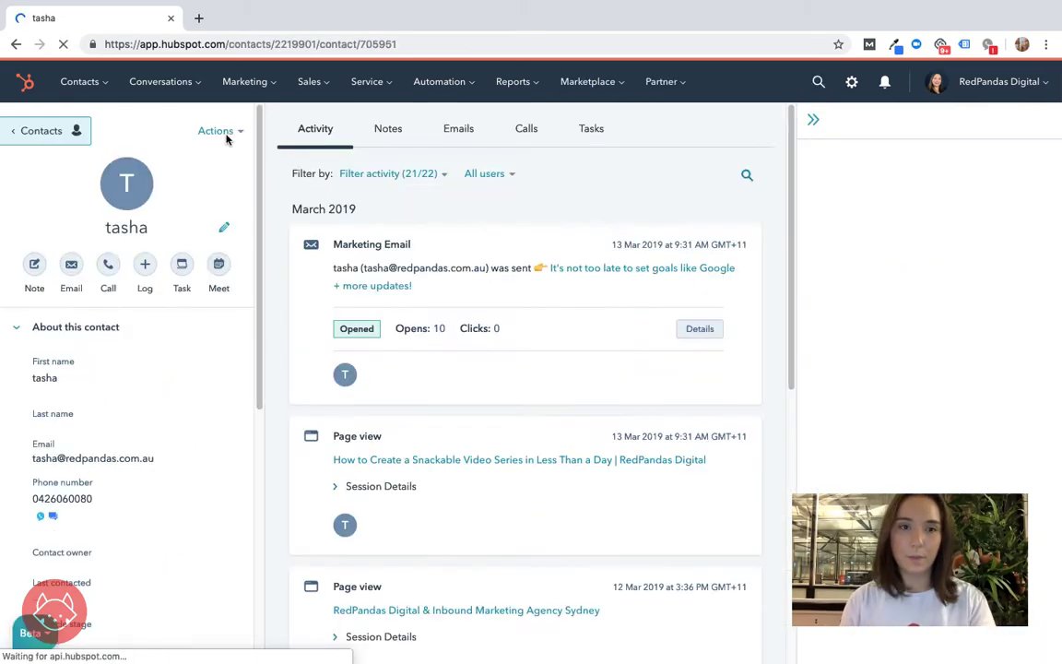
click(230, 134)
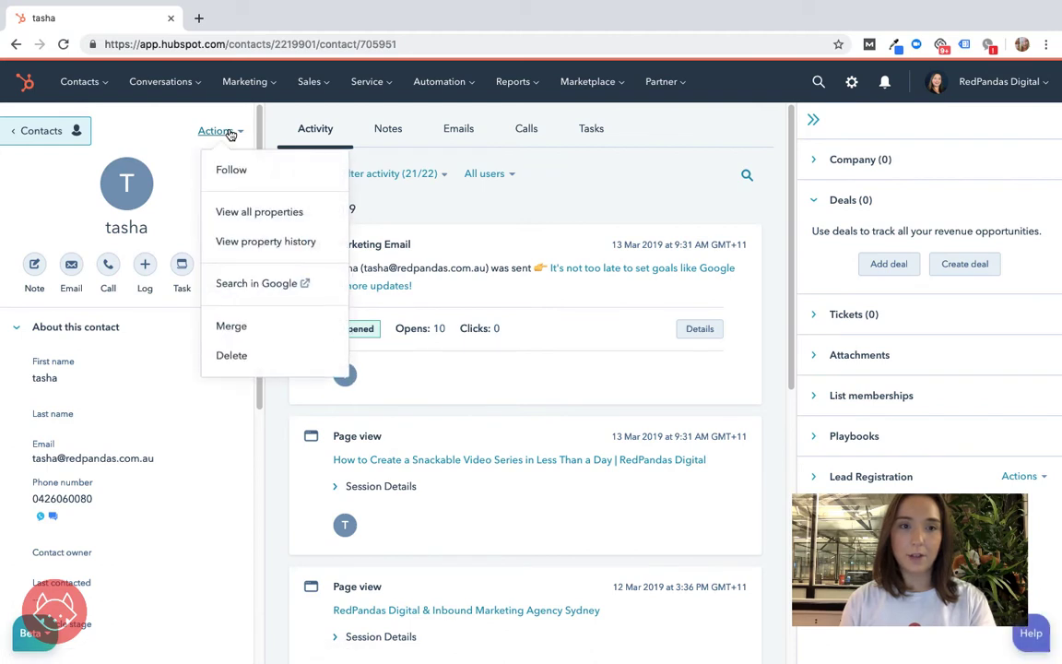
In Manage properties, search 'test' and add Test Property to the About card
click(236, 219)
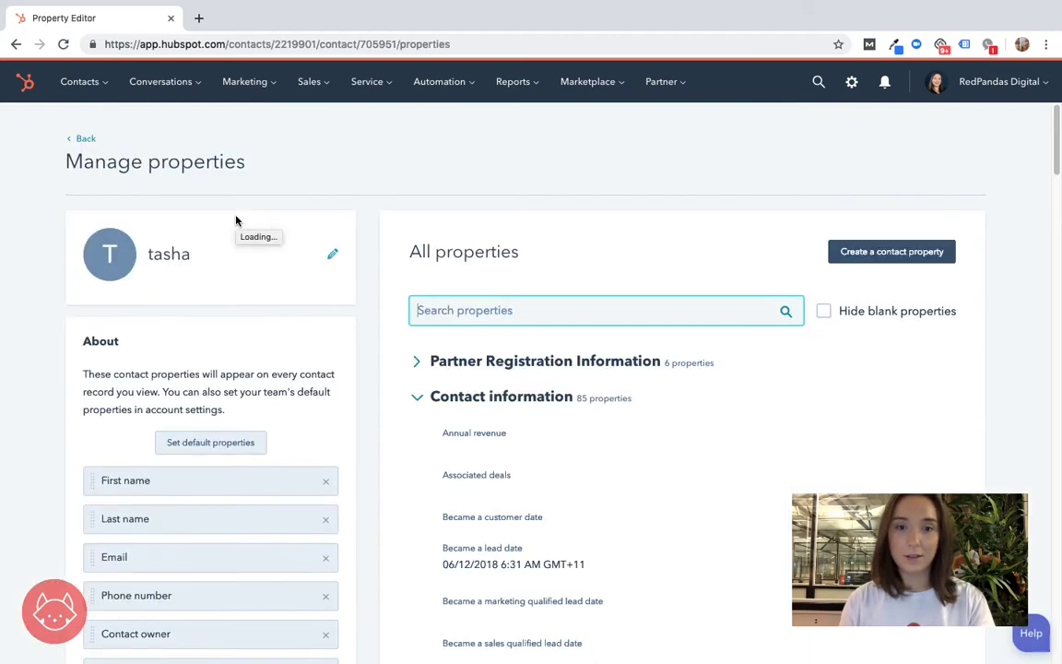
text(test)
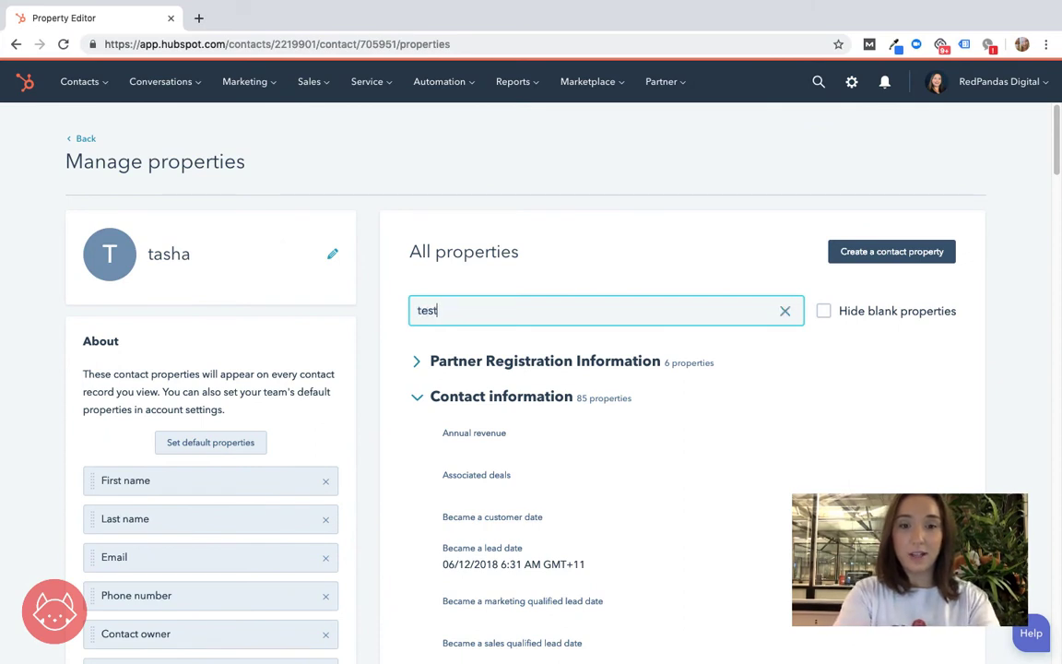
mouse_move(491, 413)
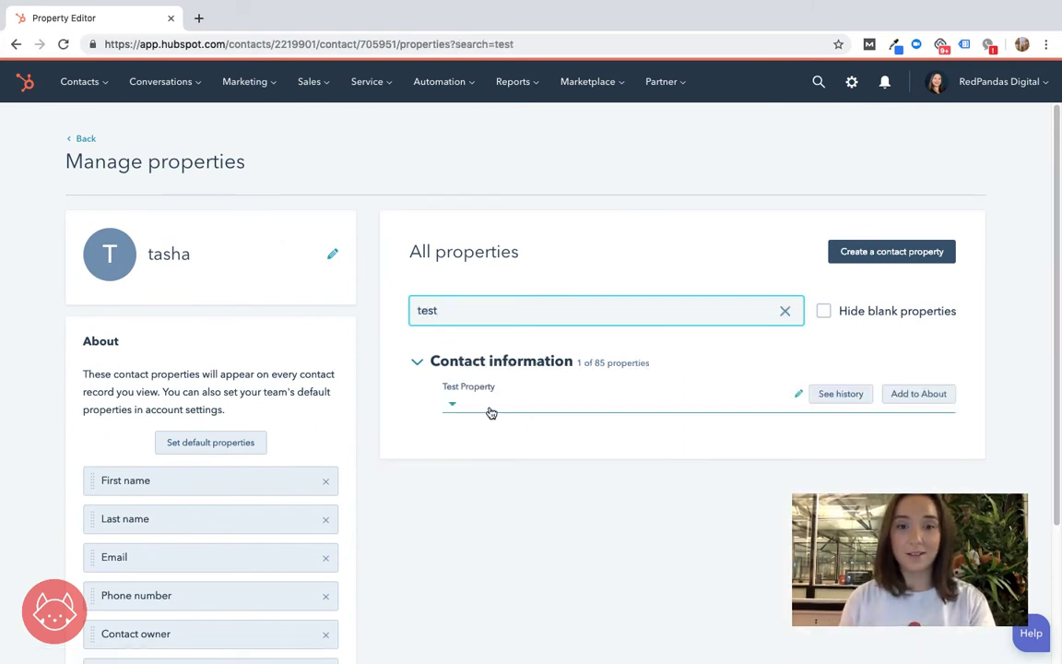
click(900, 399)
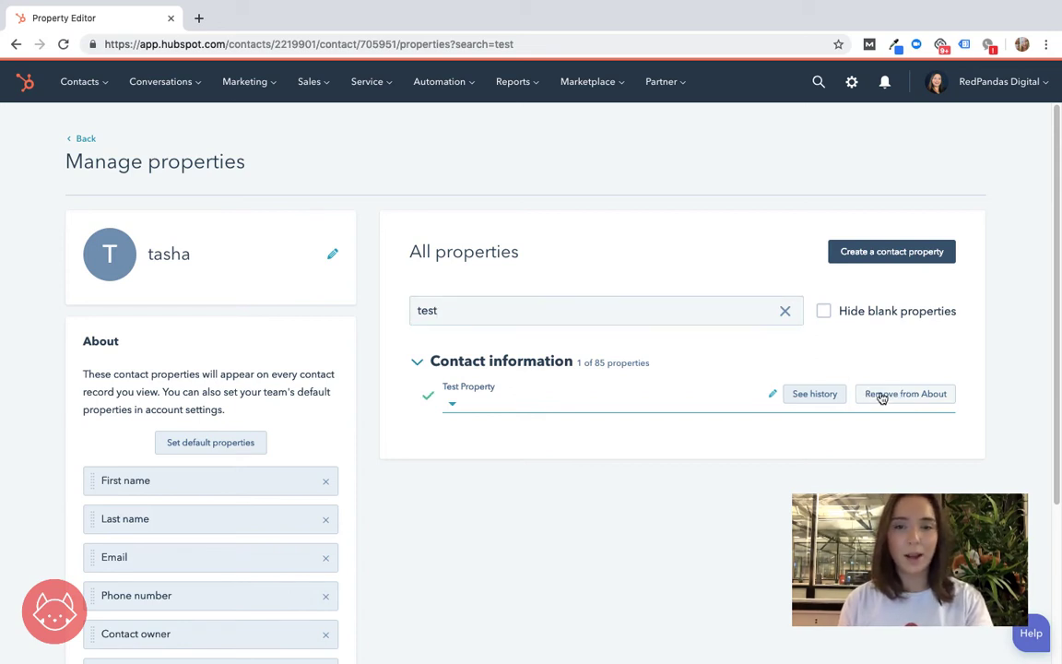
Reorder the About list so Test Property sits directly below First name
scroll(179, 530, down, 3)
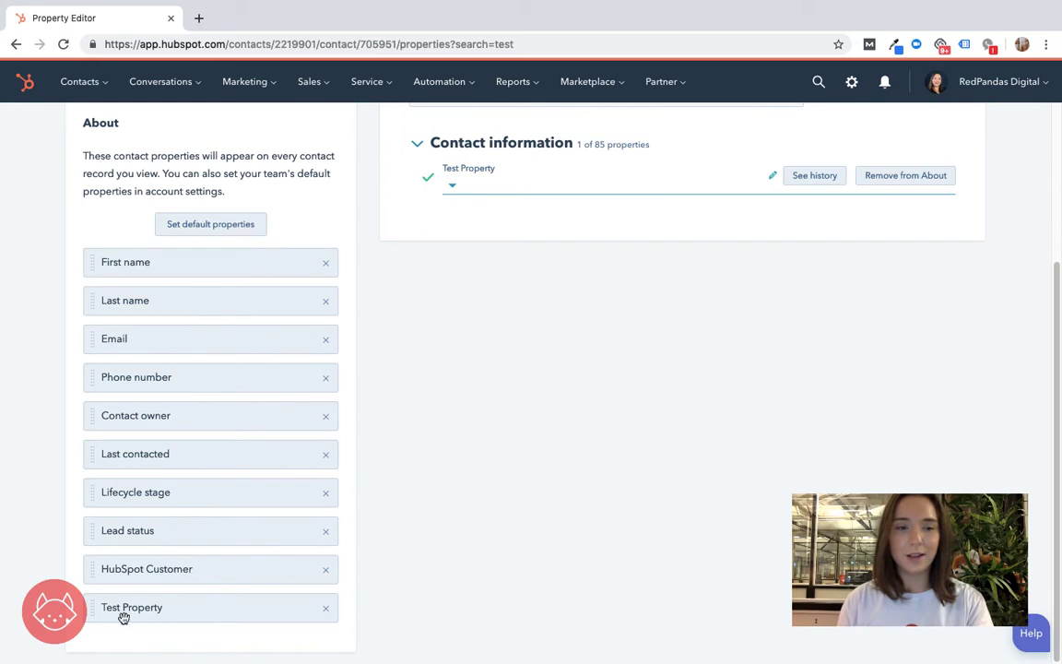
drag(124, 612, 132, 301)
scroll(162, 329, up, 3)
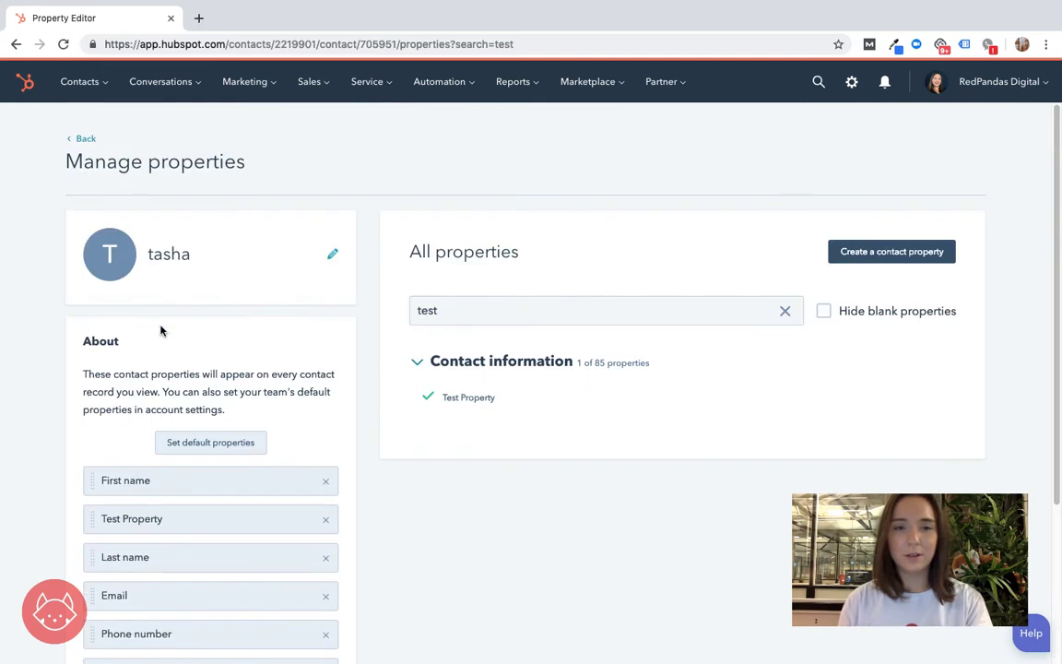
Back on the contact record, set Test Property to Yes and save
click(85, 141)
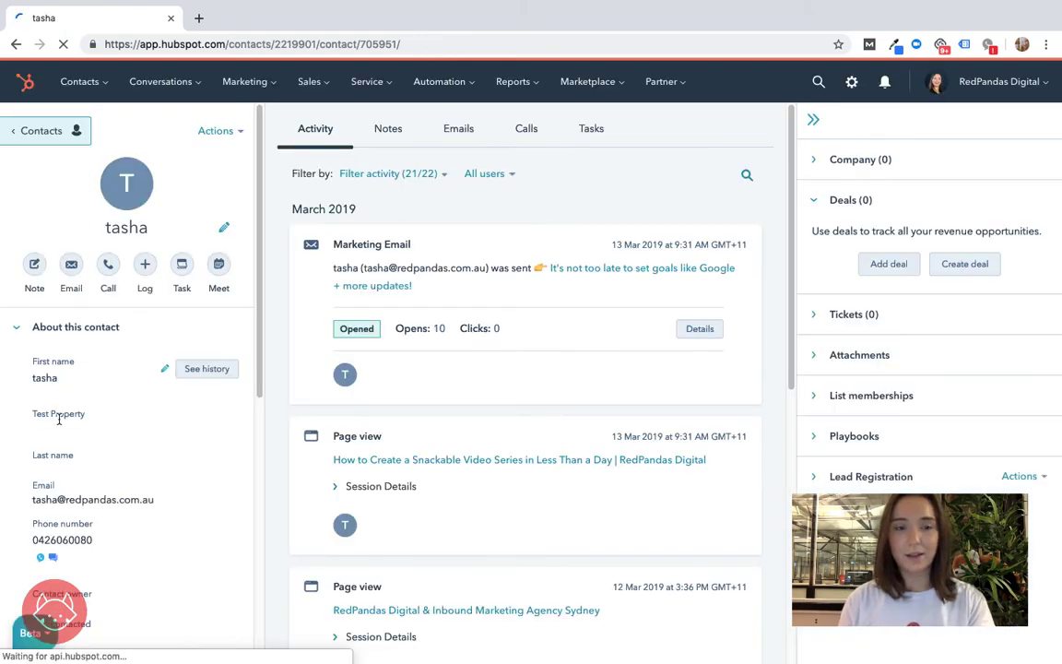
click(48, 423)
click(44, 420)
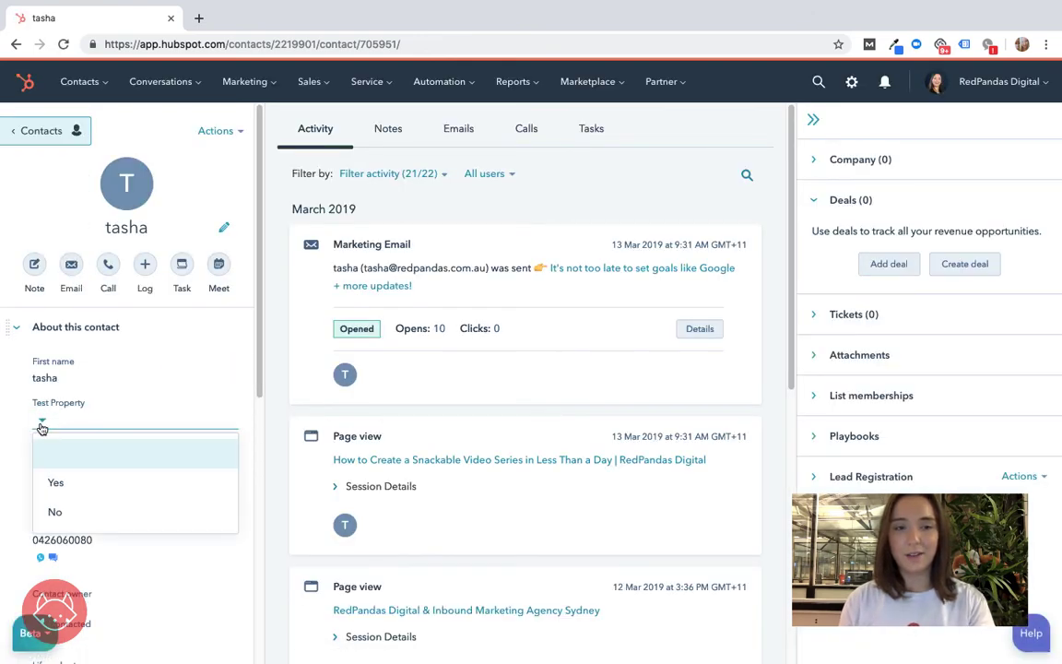
click(60, 484)
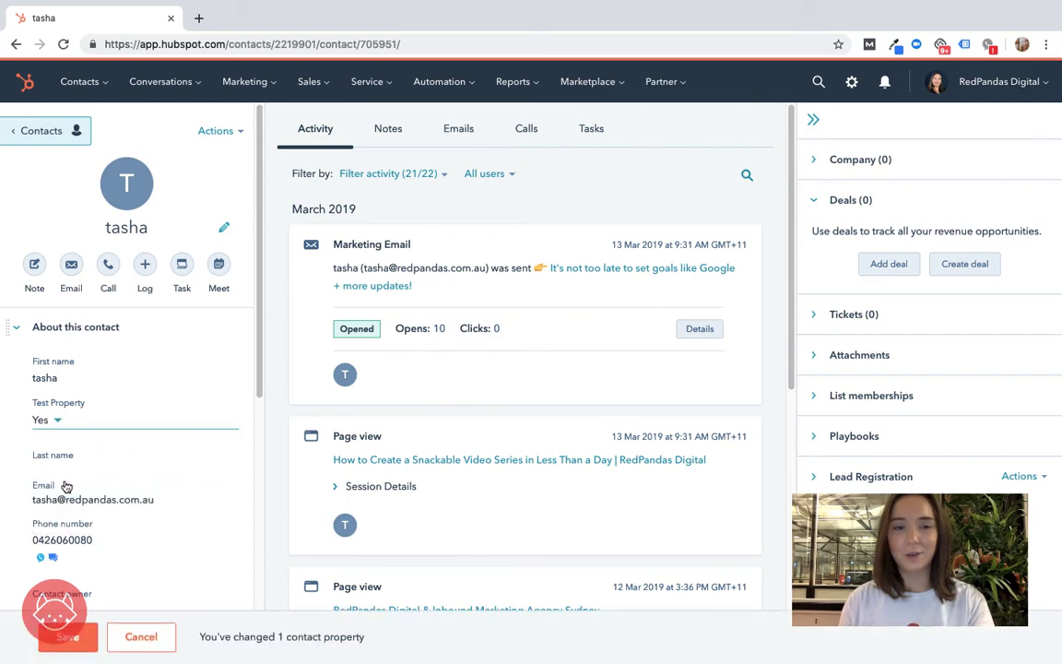
click(65, 643)
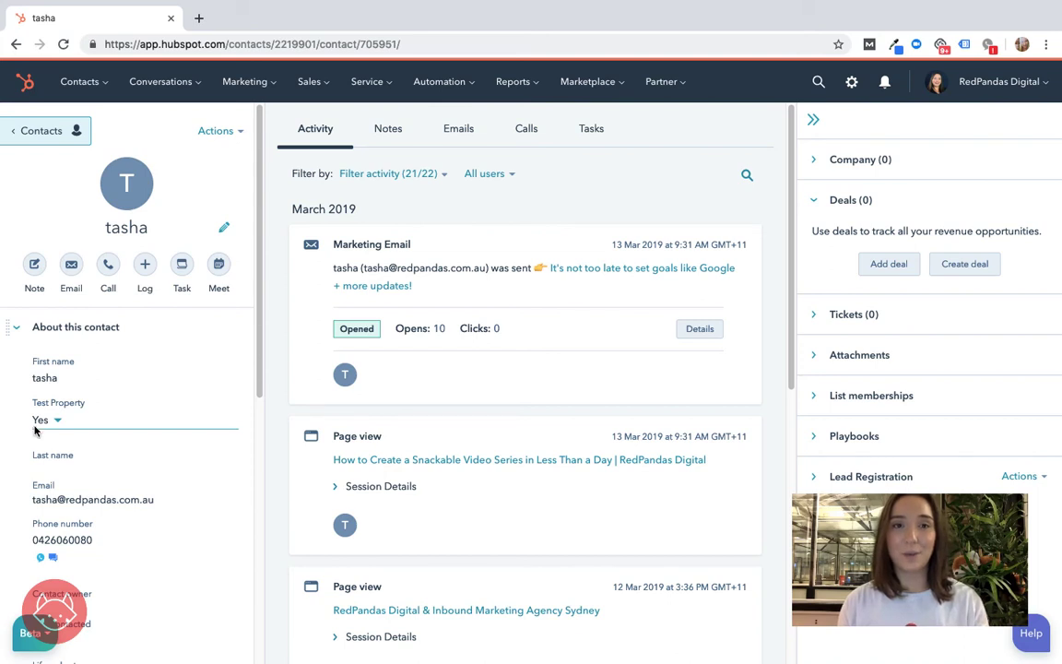
Go to Properties settings and search the contact properties for 'test'
click(852, 83)
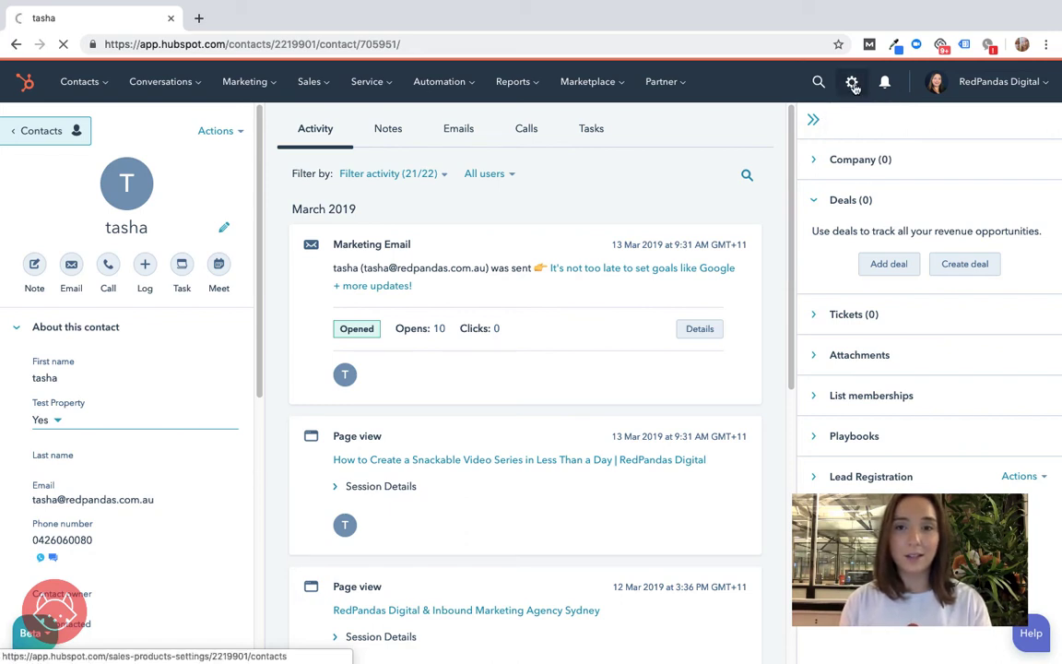
click(853, 83)
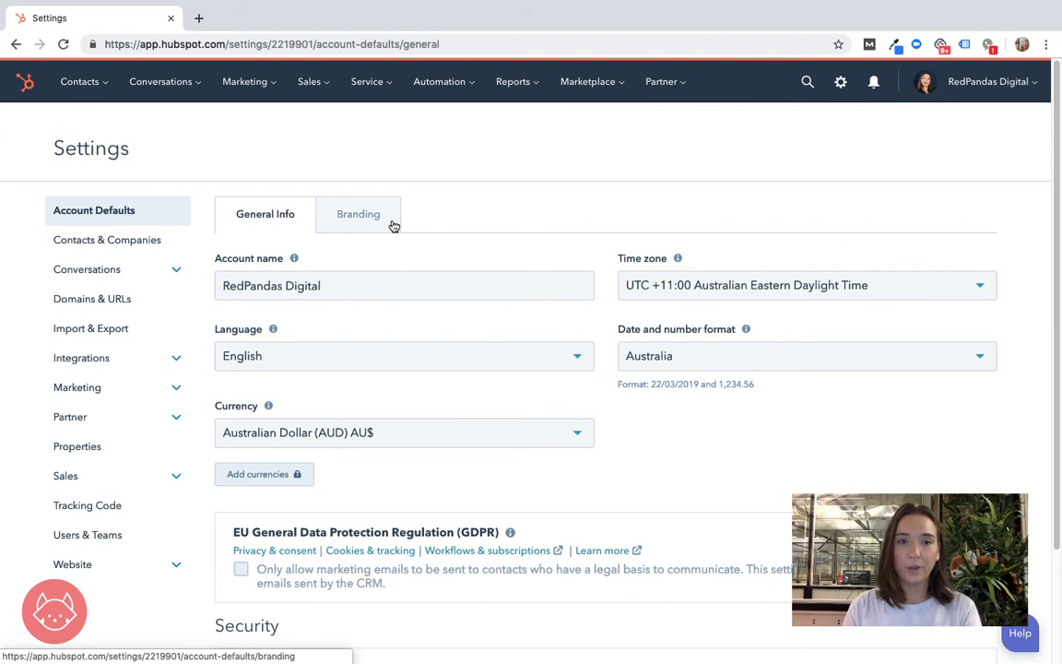
mouse_move(291, 257)
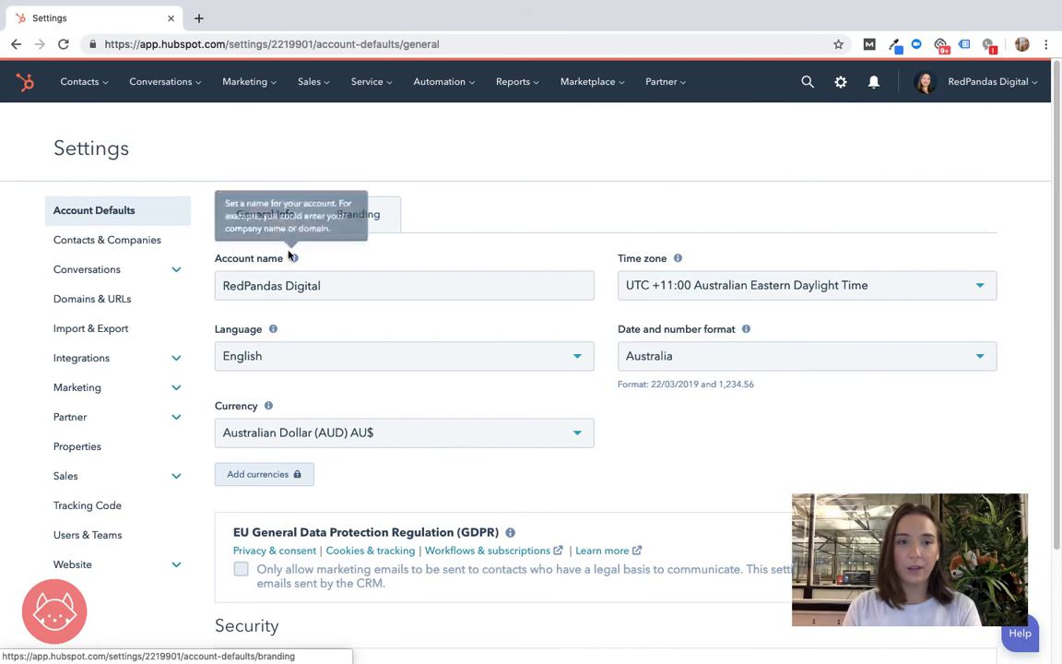
click(71, 455)
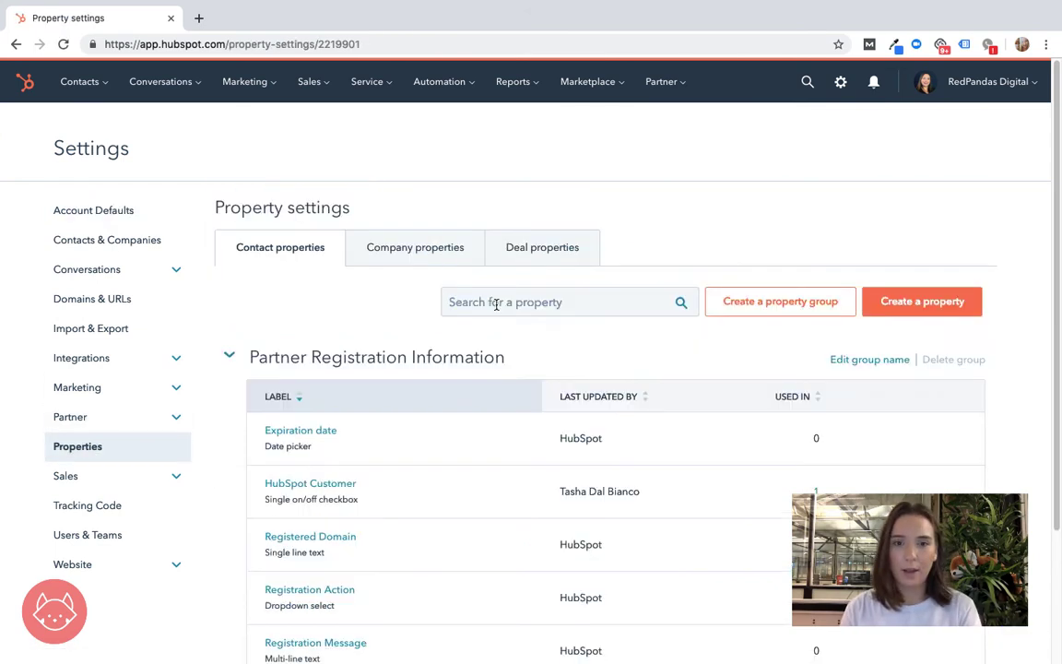
click(462, 303)
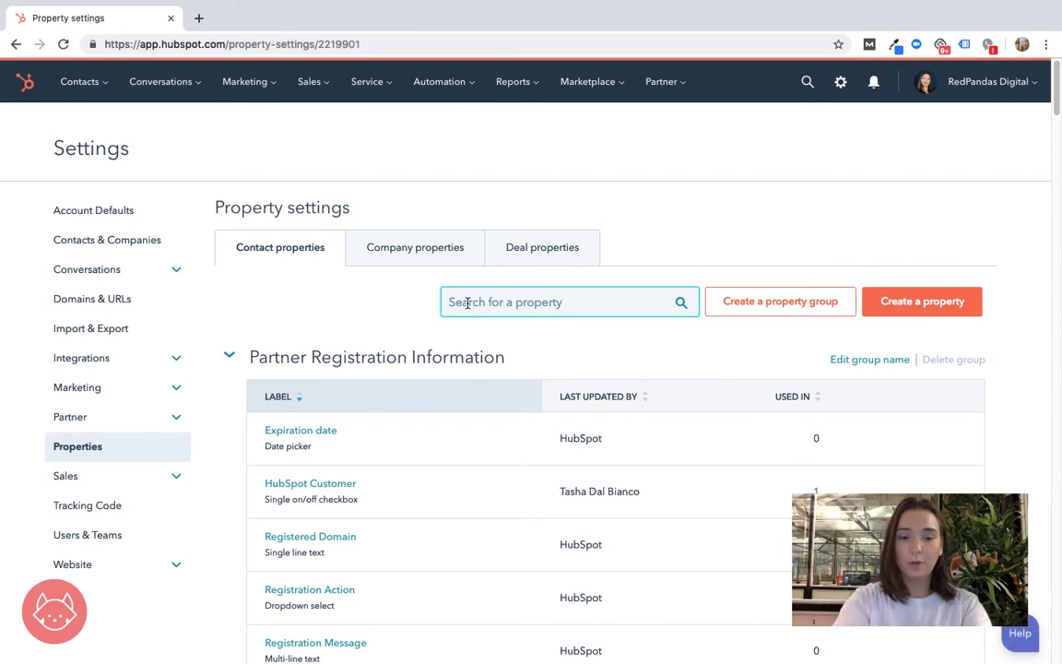
text(test)
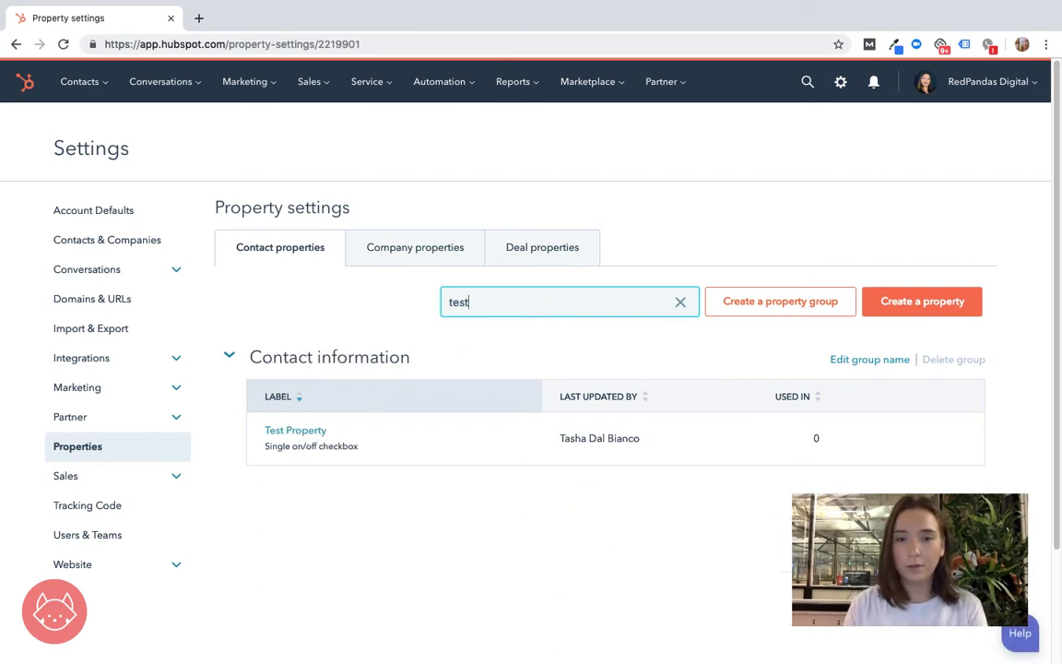
mouse_move(335, 431)
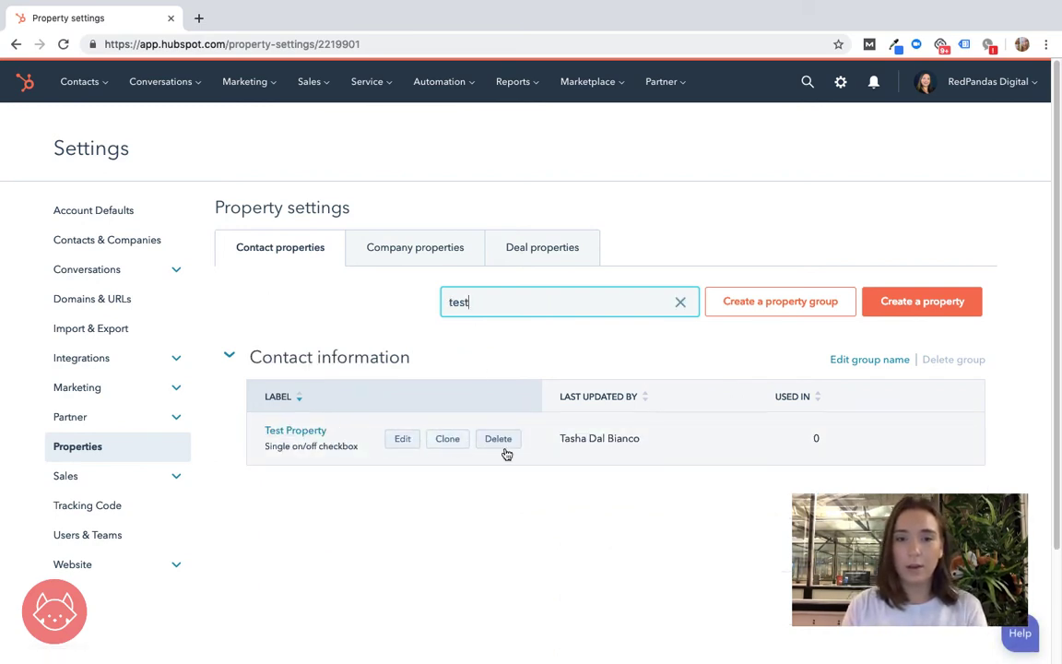
Open Test Property's edit page and review its Single checkbox Yes/No options
click(305, 433)
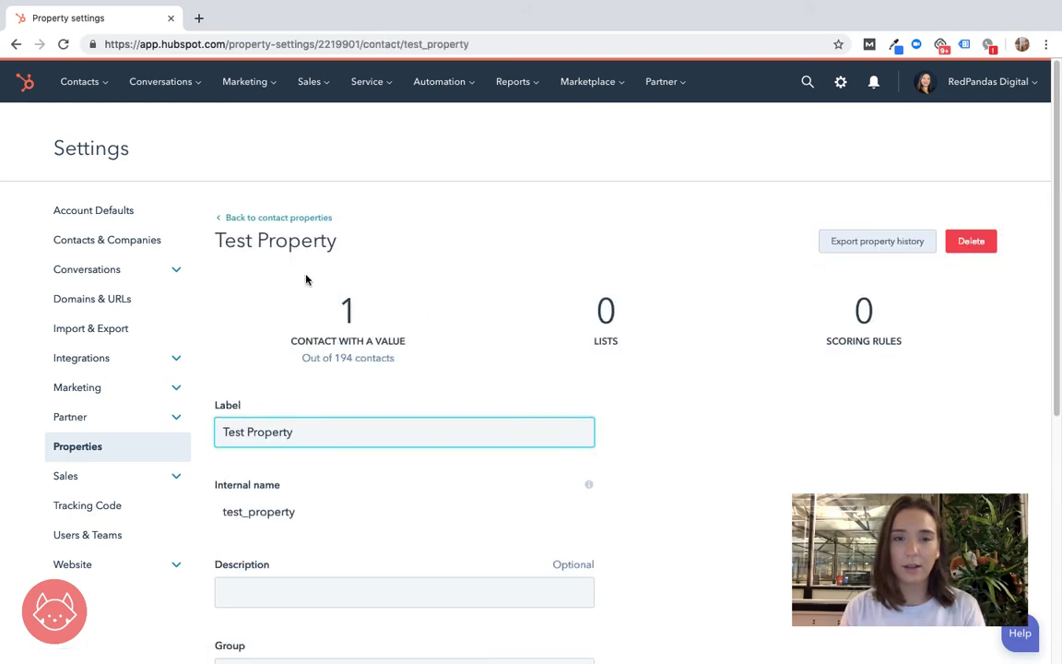
scroll(465, 246, down, 2)
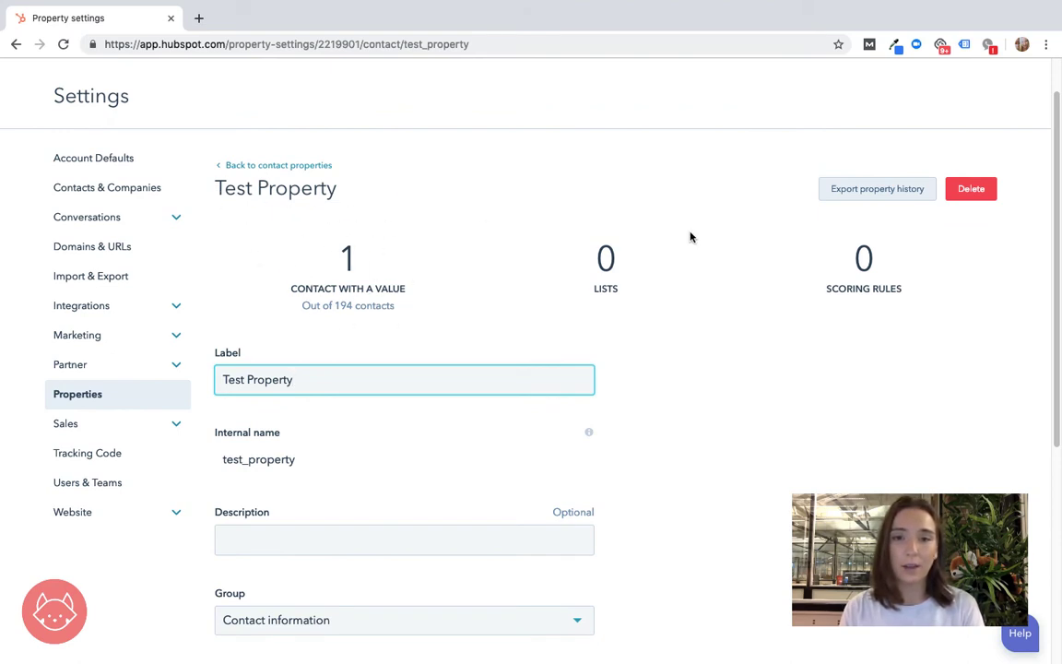
scroll(460, 289, down, 3)
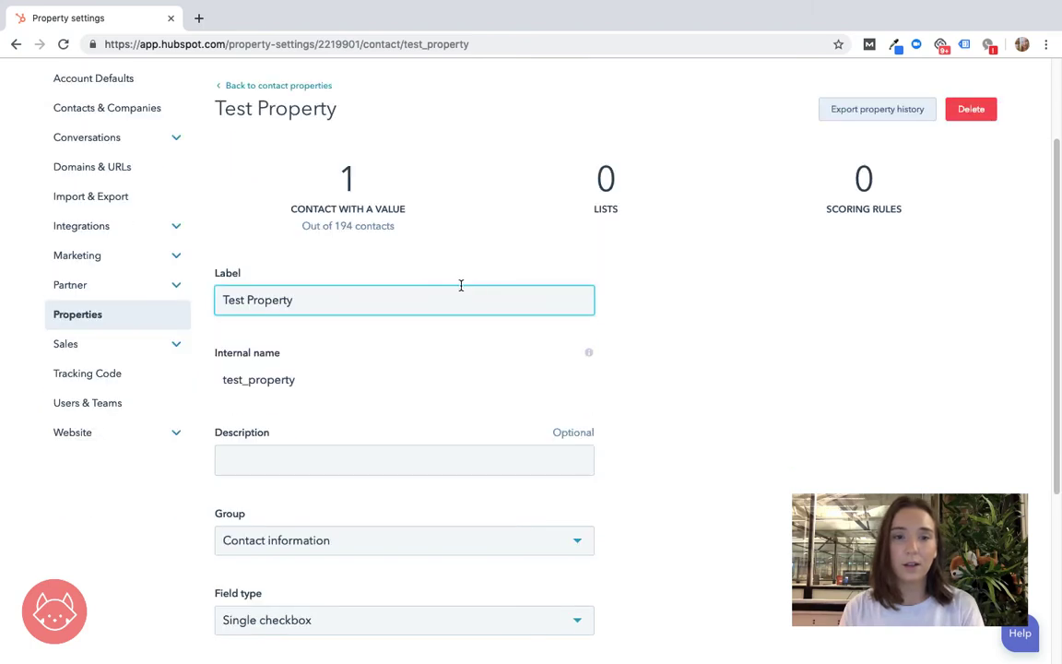
scroll(450, 309, down, 6)
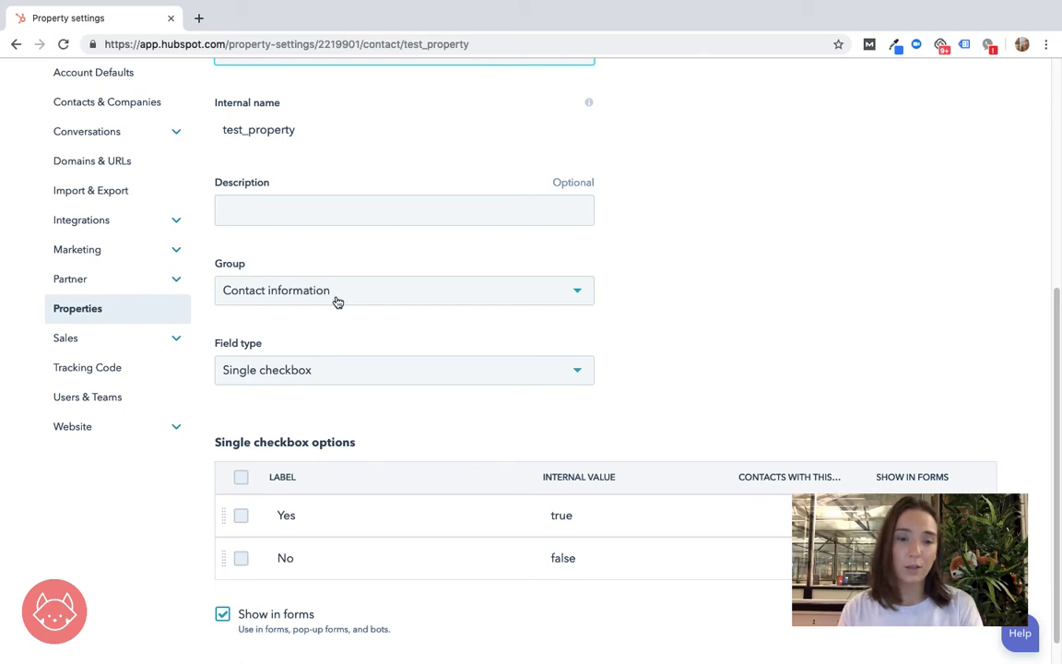
scroll(337, 302, down, 1)
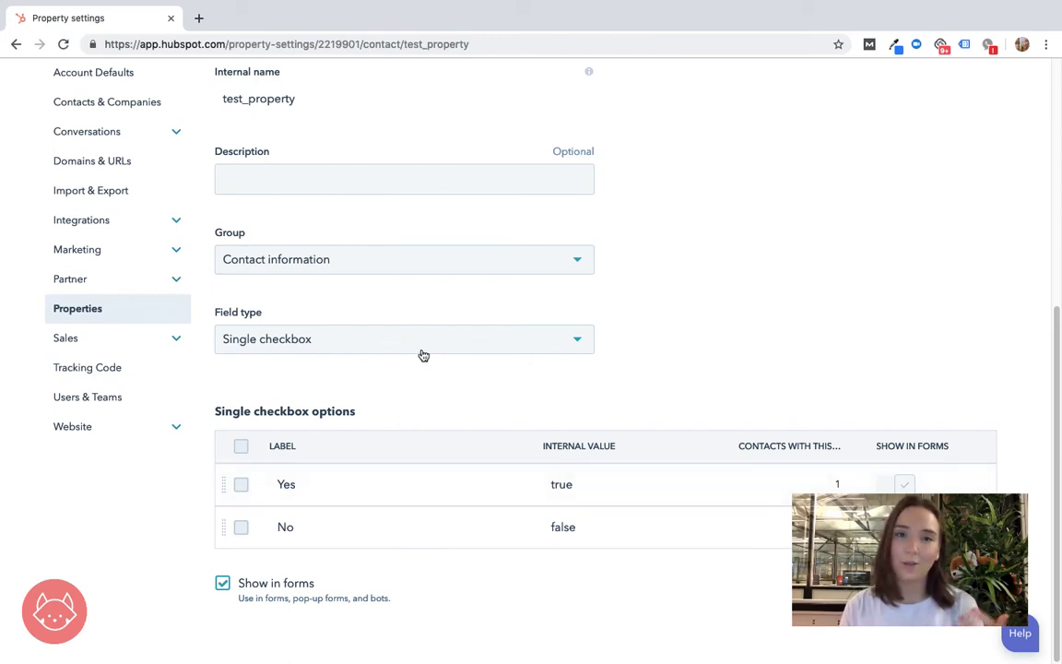
scroll(422, 354, up, 5)
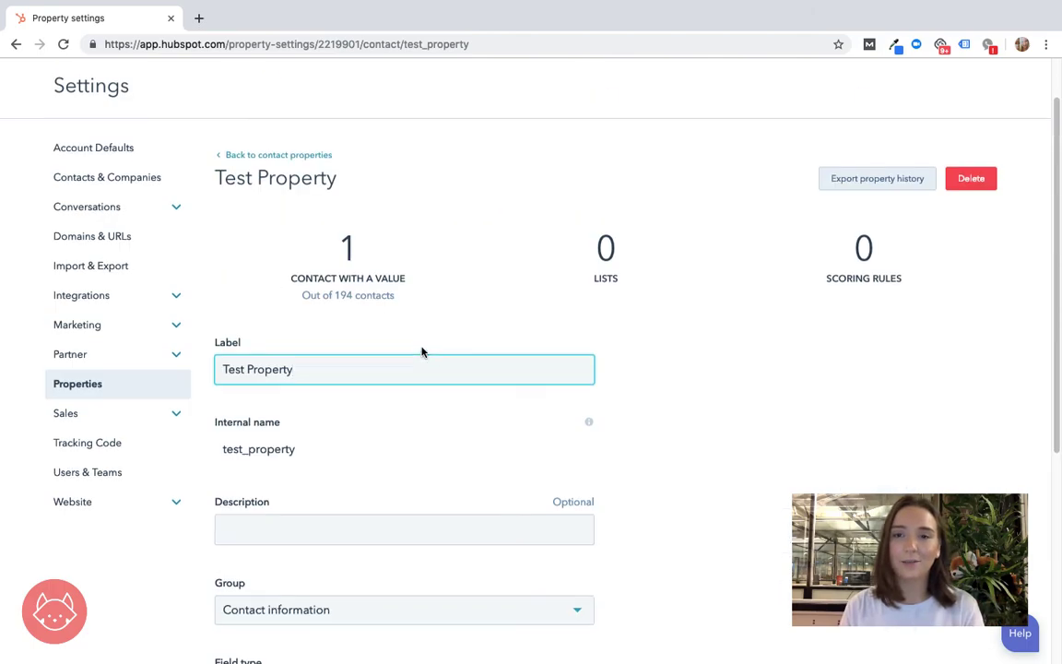